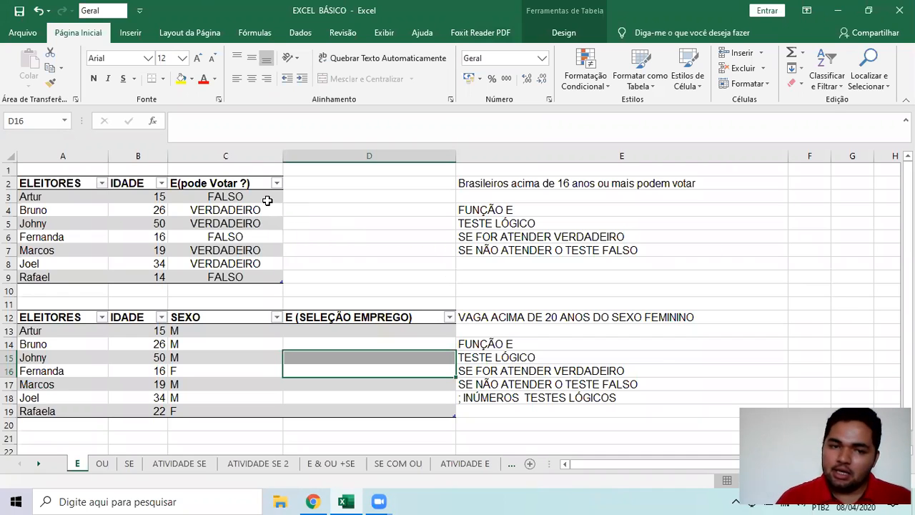
- Clear the existing results from the "E(pode Votar ?)" column, cells C3 to C9
left_click_drag(265, 200, 277, 285)
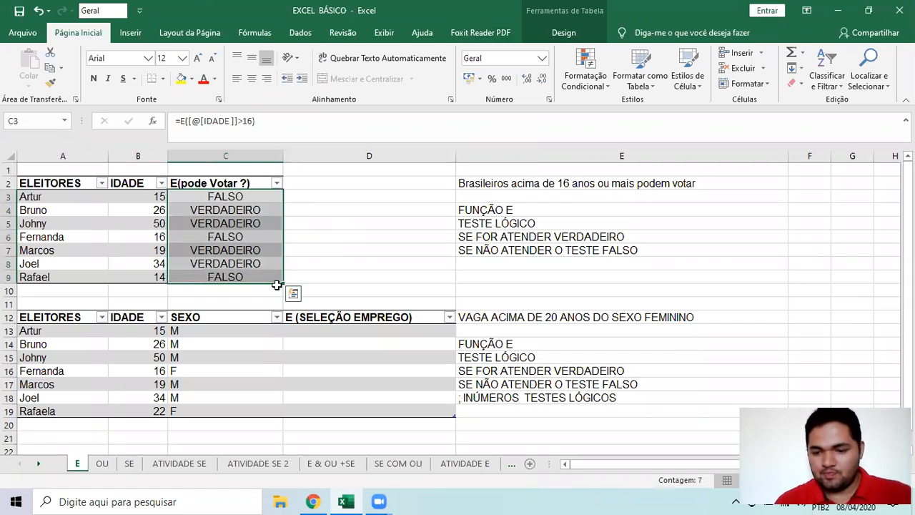
key("Delete")
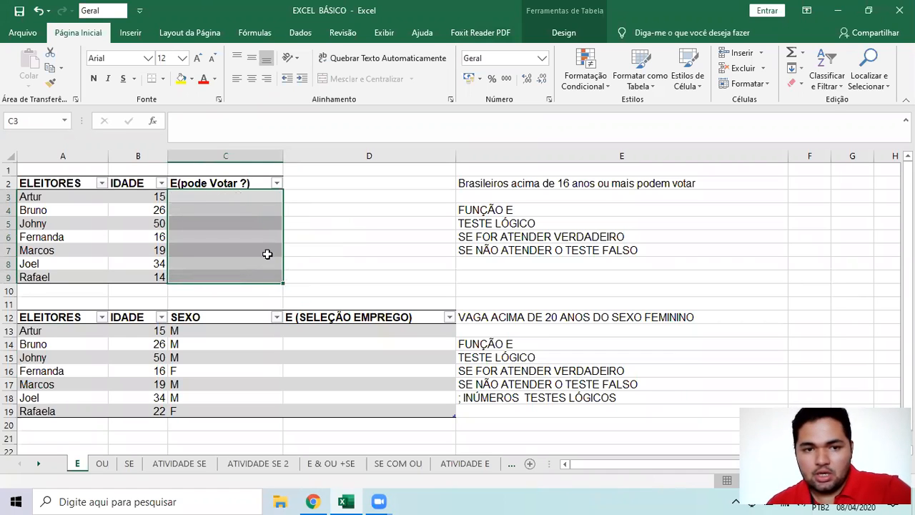
left_click(364, 231)
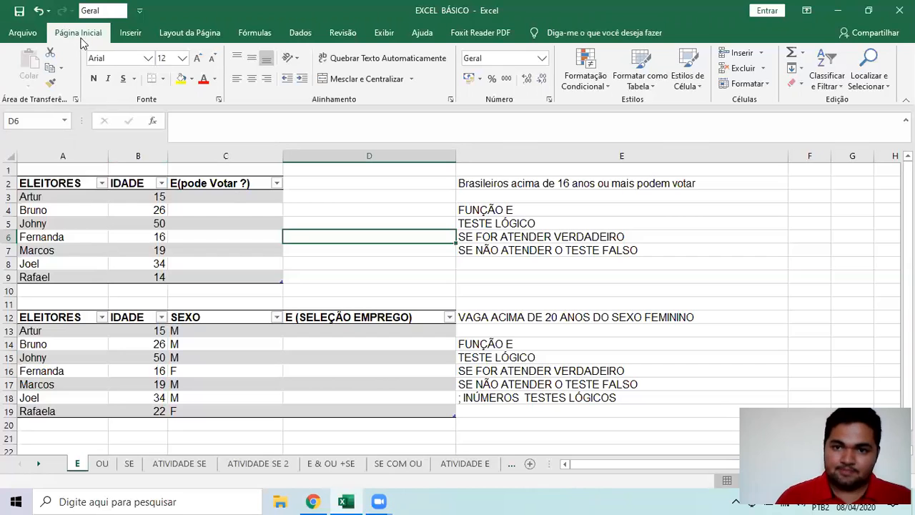
left_click(648, 83)
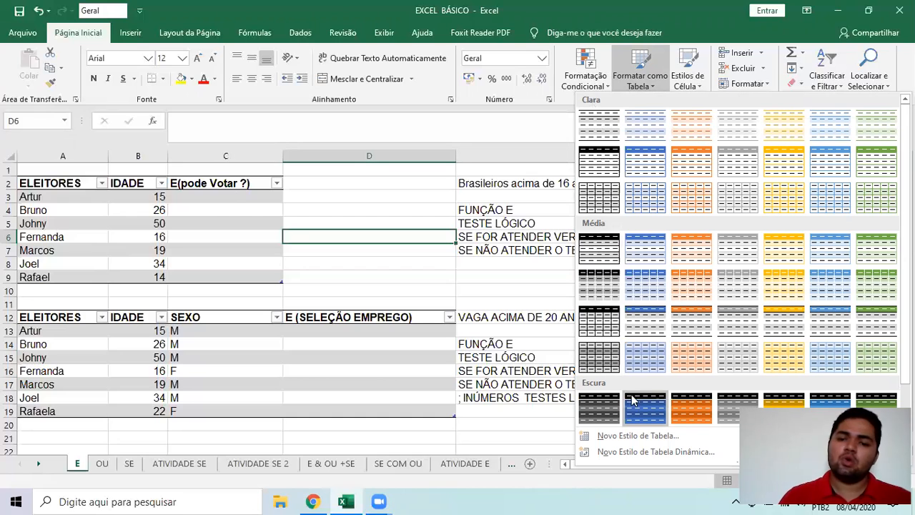
scroll(632, 399, "down", 1)
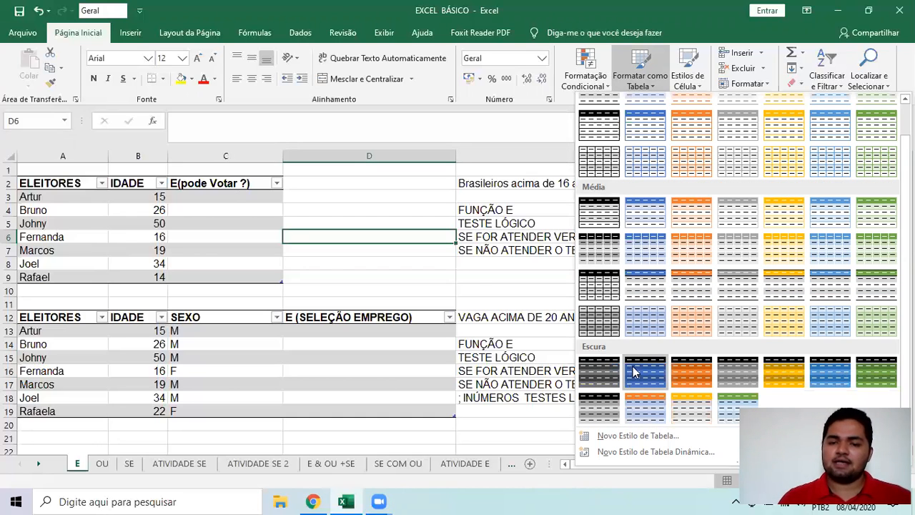
scroll(632, 372, "up", 1)
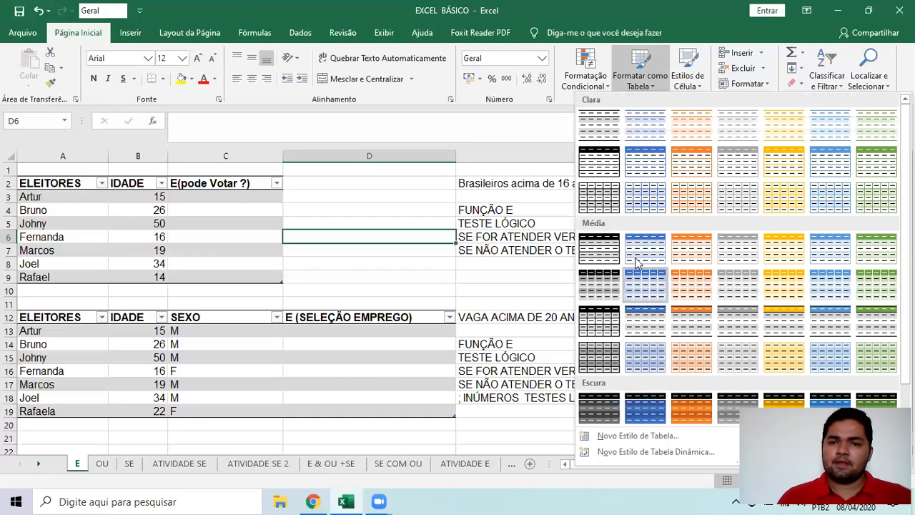
left_click(337, 204)
- Format the upper voter table A2:C9 with the dark orange table style that has a black header row
left_click_drag(53, 183, 250, 276)
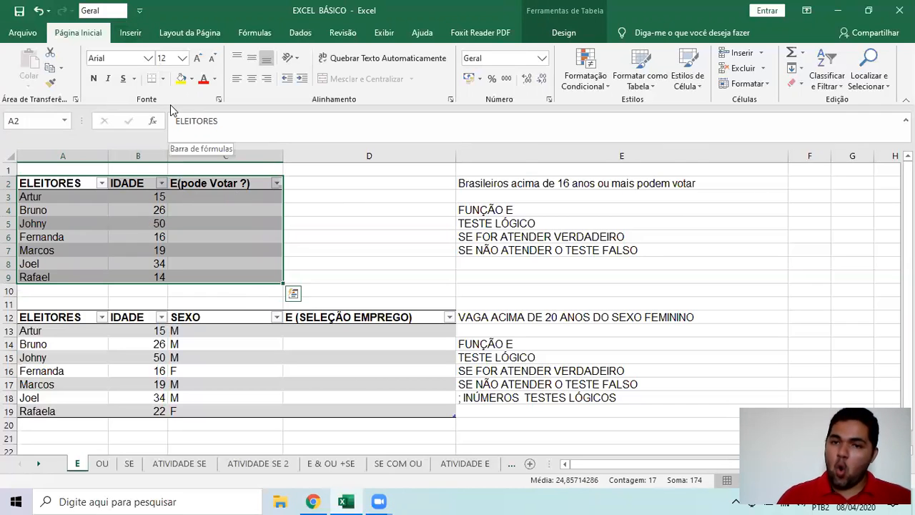
left_click(653, 86)
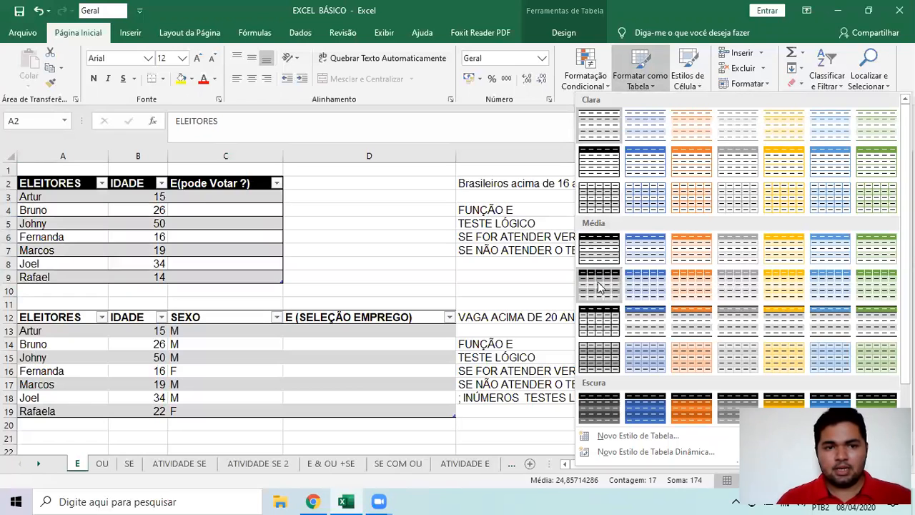
scroll(603, 358, "down", 1)
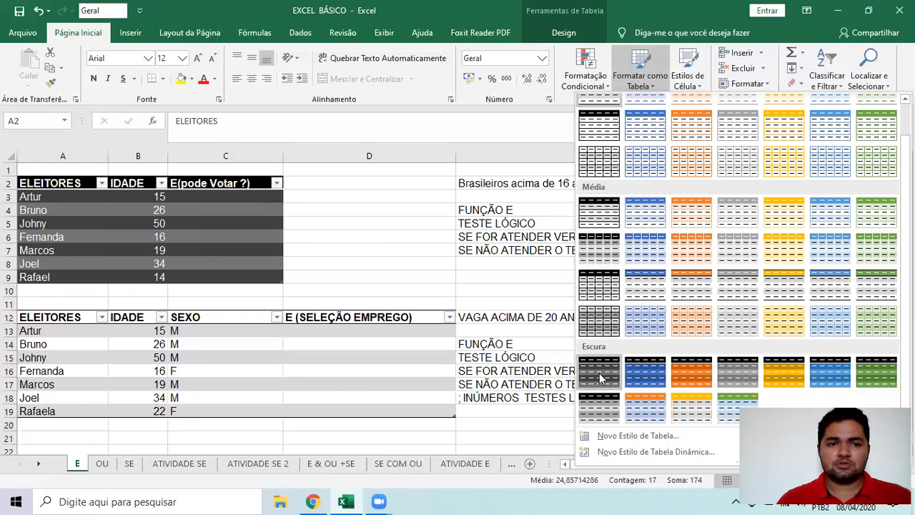
left_click(690, 372)
left_click(342, 196)
left_click(379, 251)
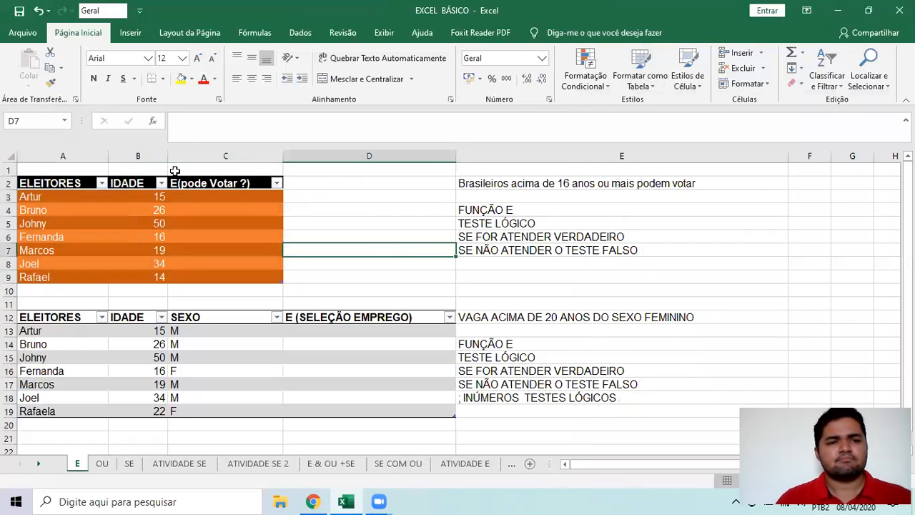
- Filter the ELEITORES column of the upper table to show only the first two voters in the filter list
left_click(102, 184)
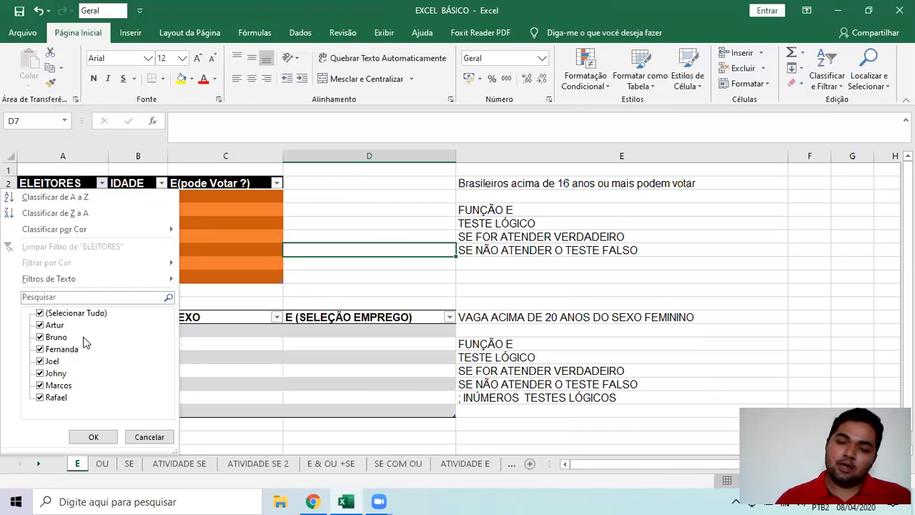
left_click(40, 314)
left_click(40, 313)
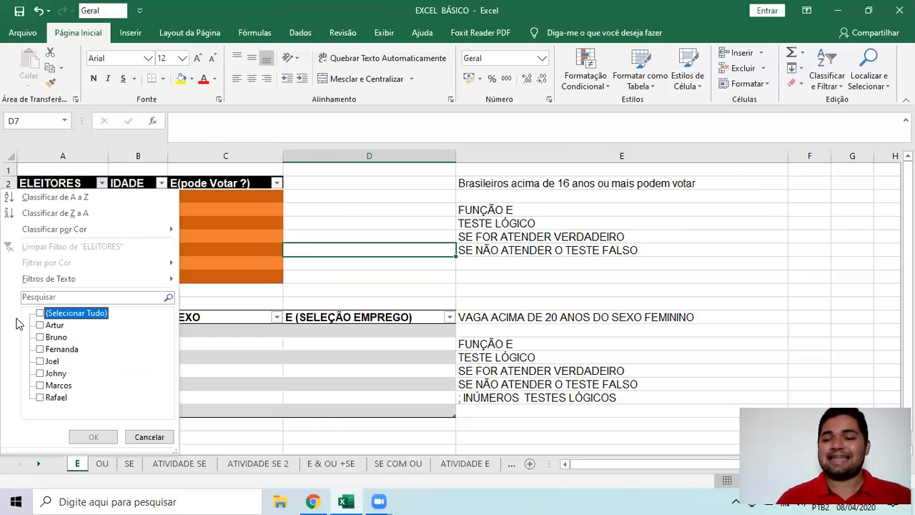
left_click(45, 326)
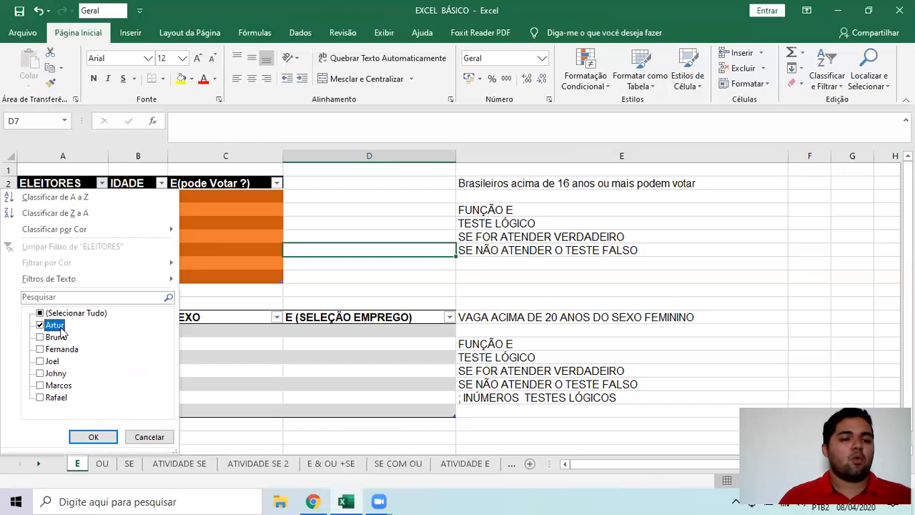
left_click(40, 338)
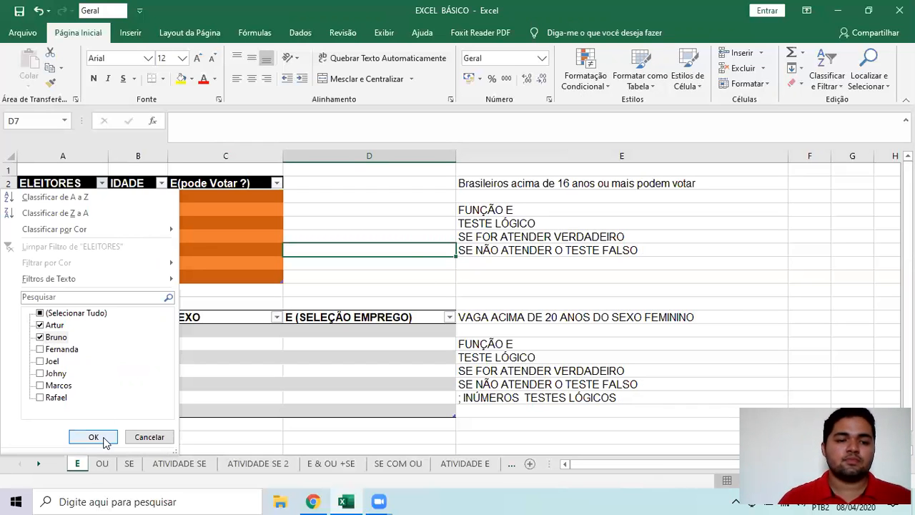
left_click(94, 437)
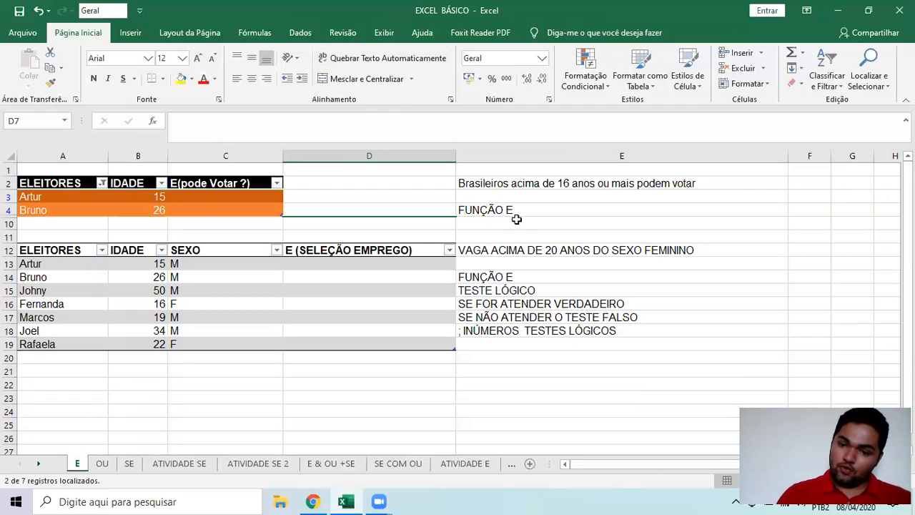
- Reset the ELEITORES filter to select all voters
left_click(101, 185)
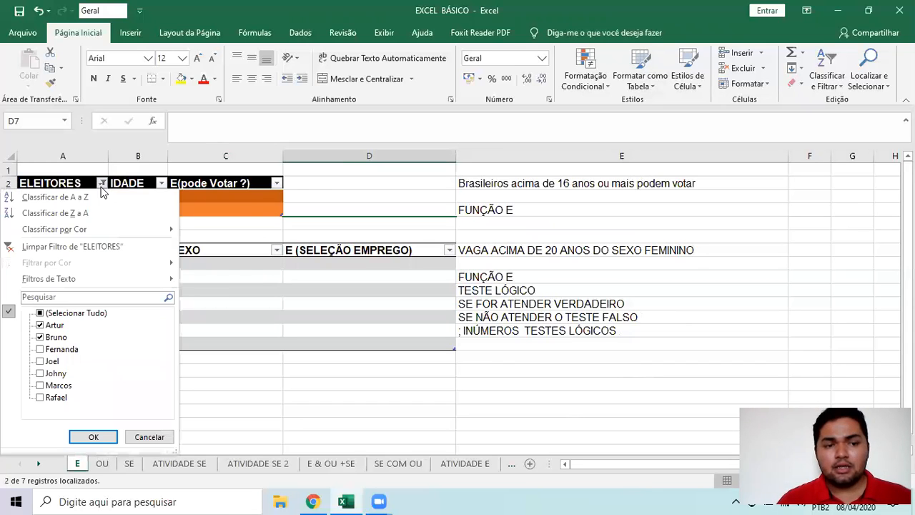
left_click(76, 313)
left_click(93, 438)
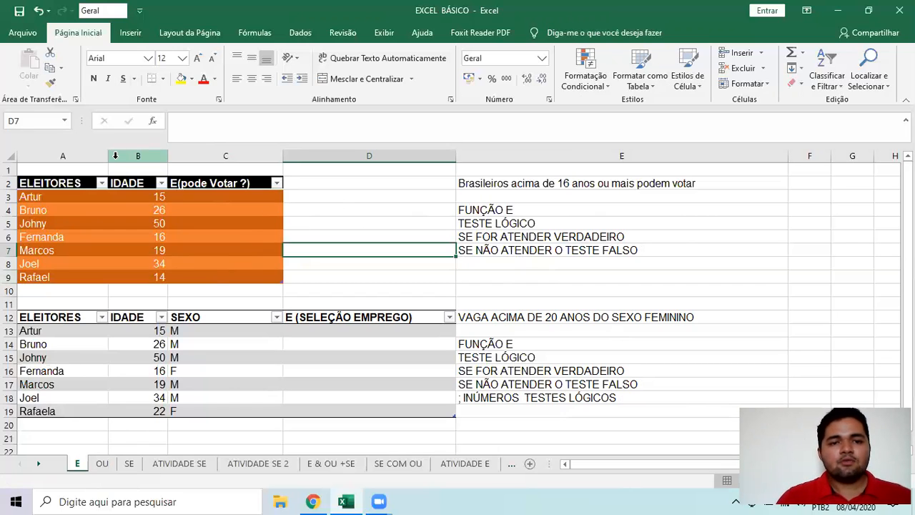
- Enter 10 in cell D3, directly beside the upper table's last column
left_click(254, 198)
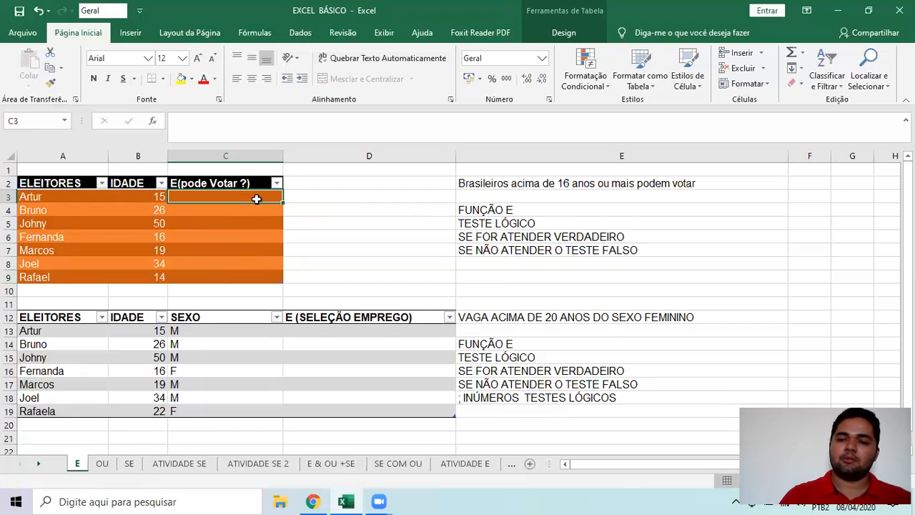
left_click(318, 193)
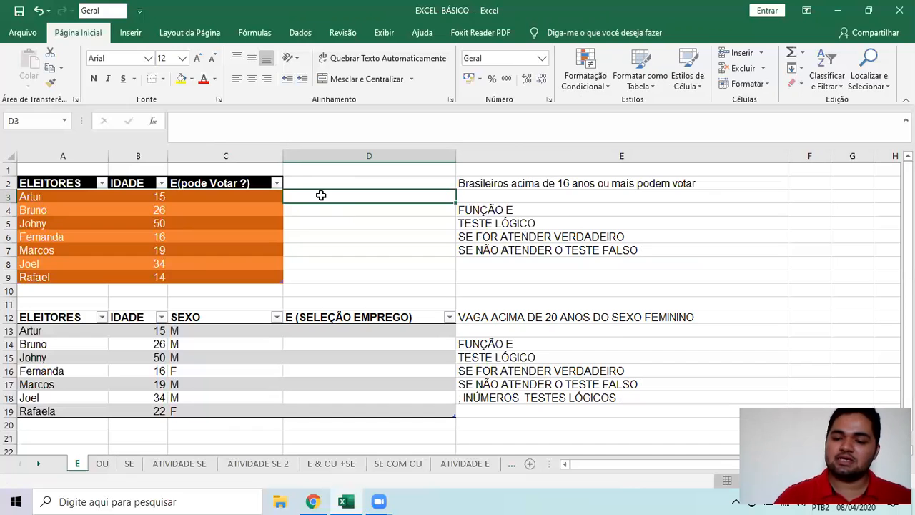
type("10")
key("Return")
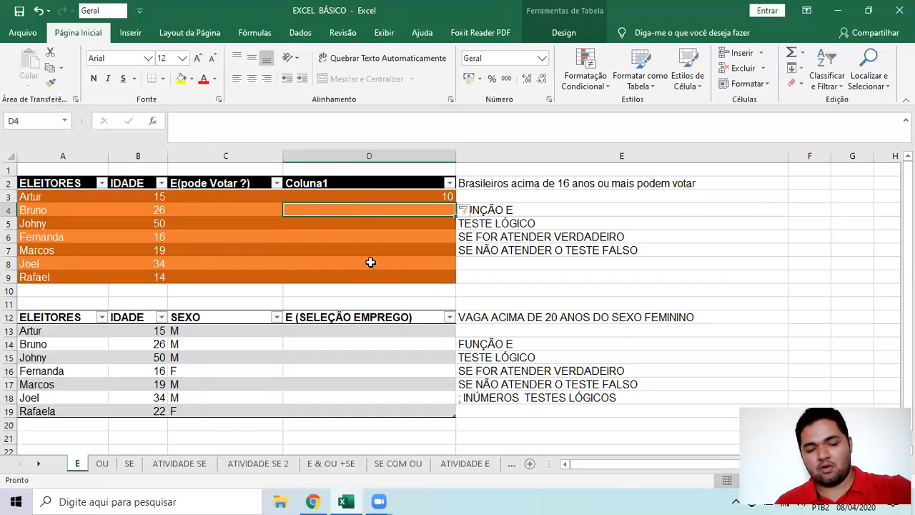
- Undo the automatic table expansion and the entry in cell D3
key("ctrl+z")
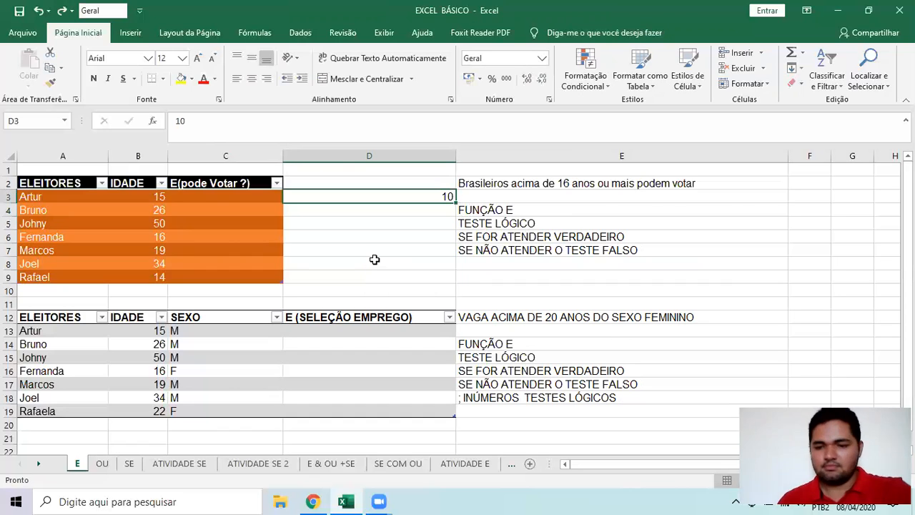
key("ctrl+z")
left_click(367, 239)
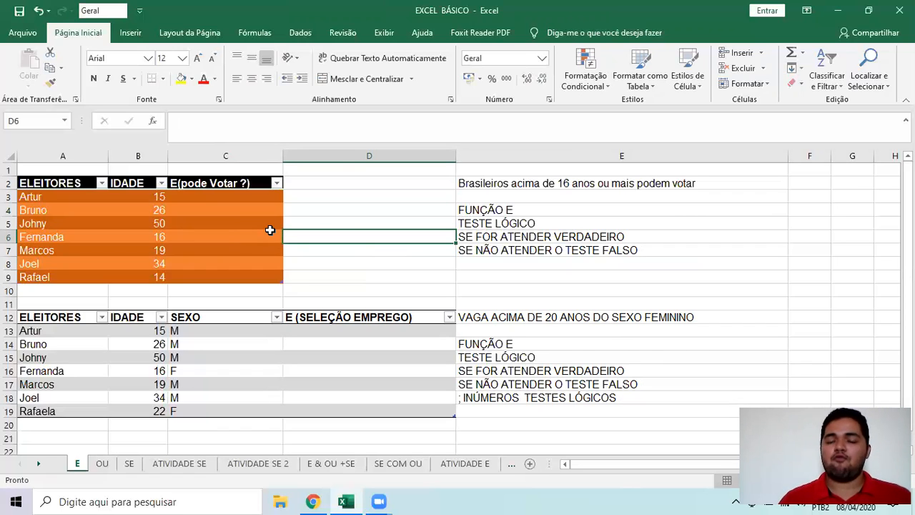
- Enter the formula =E([@[IDADE ]]>=16) in cell C3 to test whether each voter is old enough to vote
left_click(205, 196)
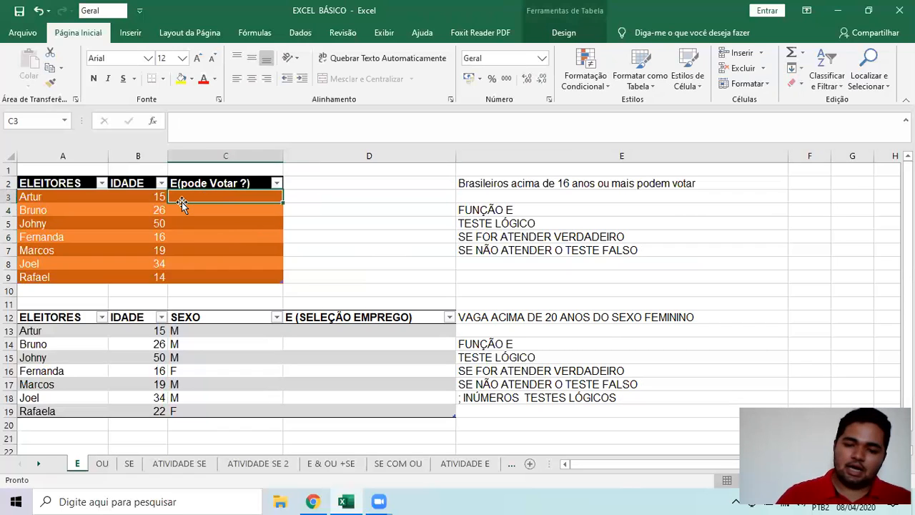
type("=")
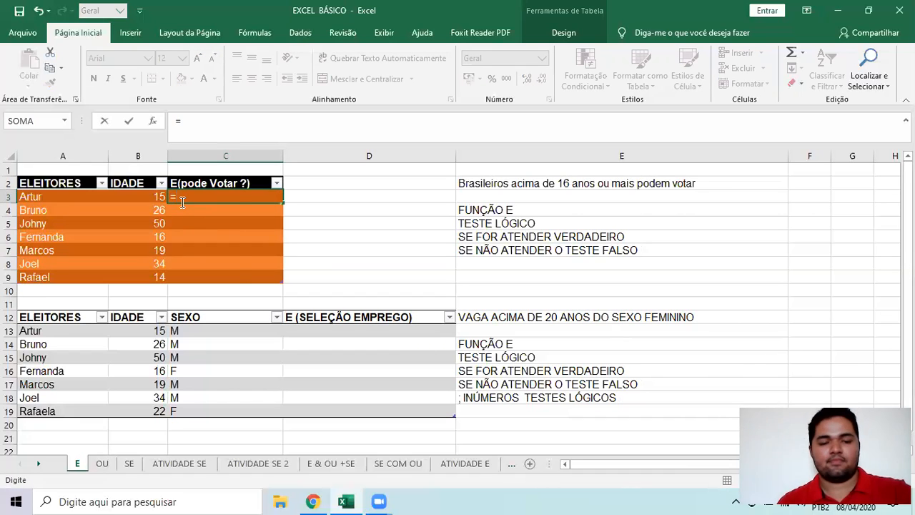
type("E")
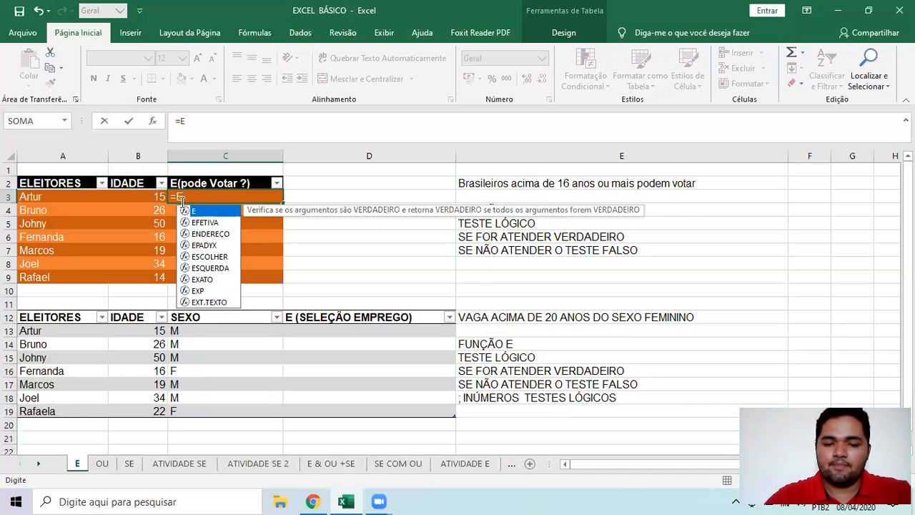
type("(")
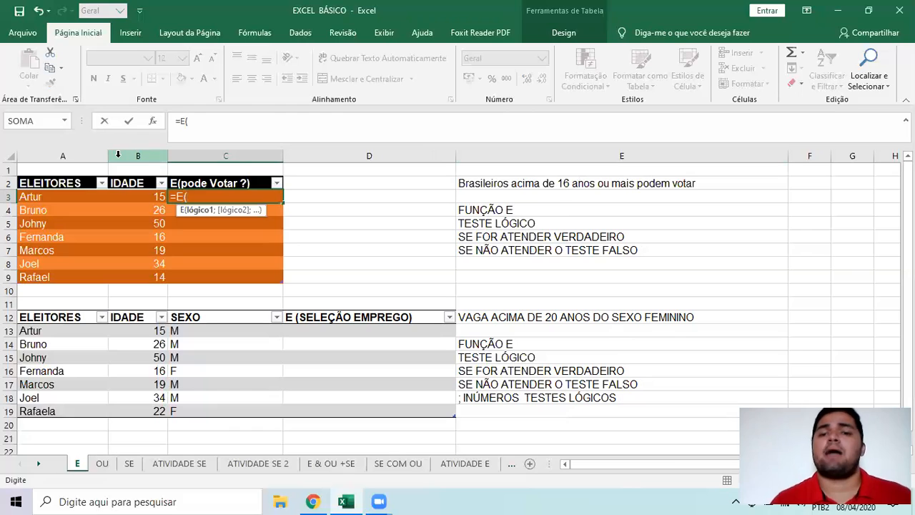
left_click(137, 194)
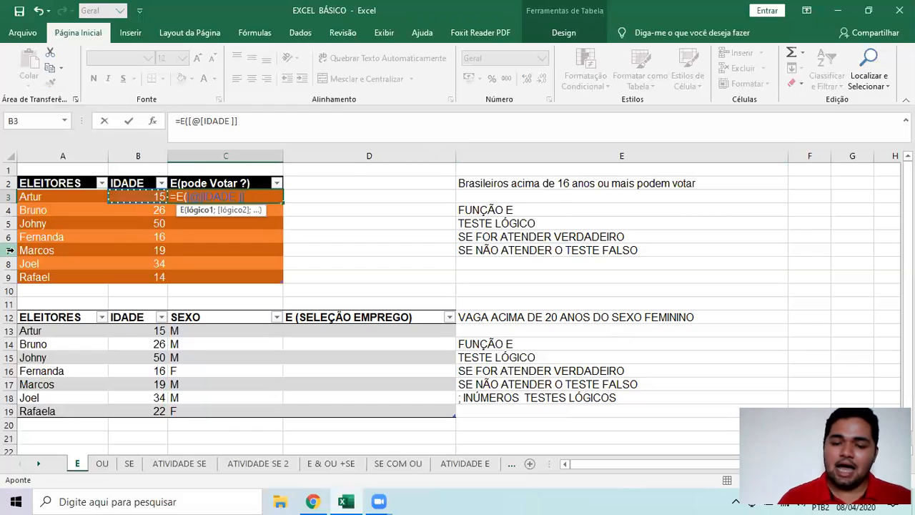
type(">=16")
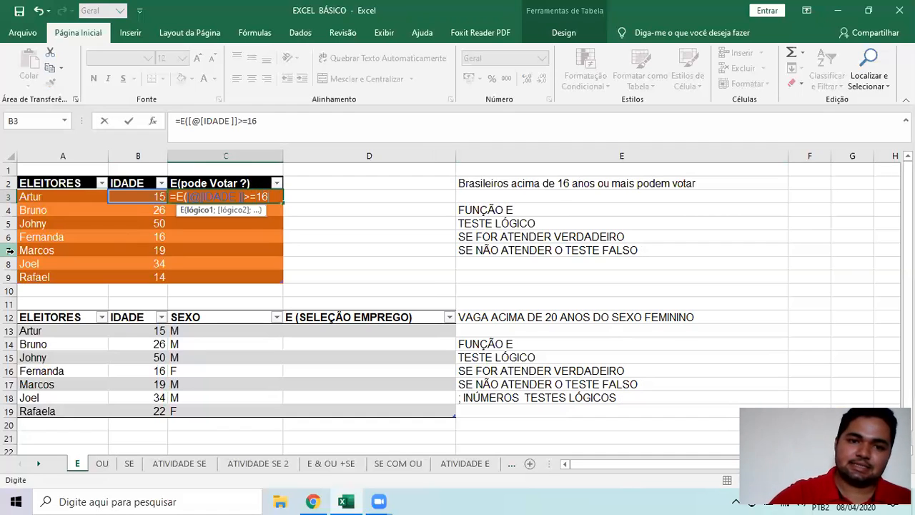
type(")")
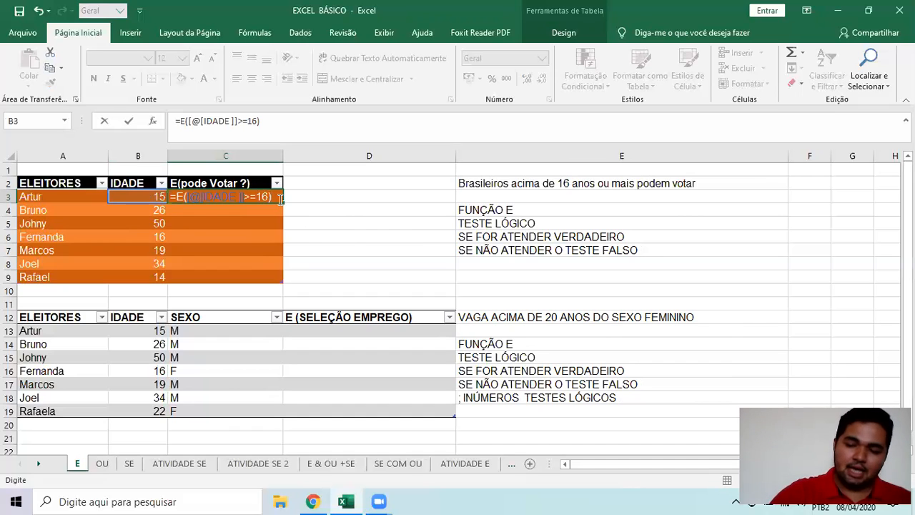
key("Return")
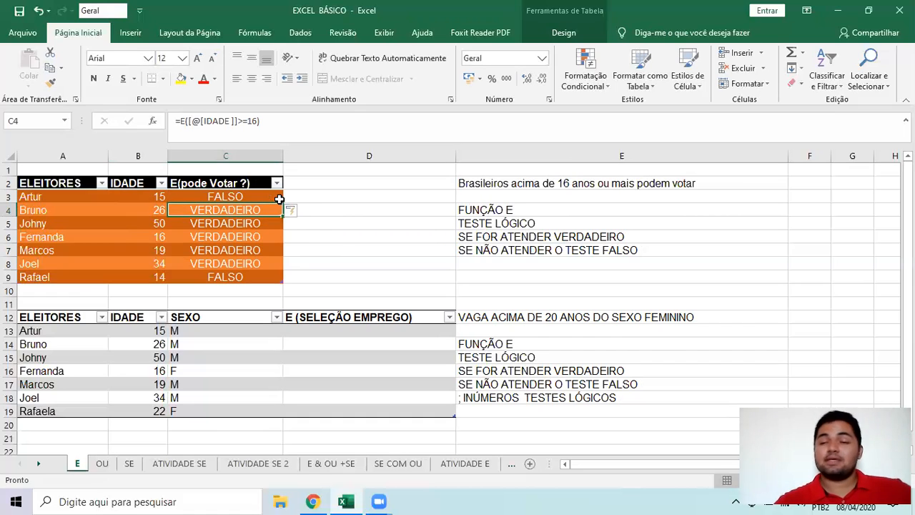
left_click(212, 198)
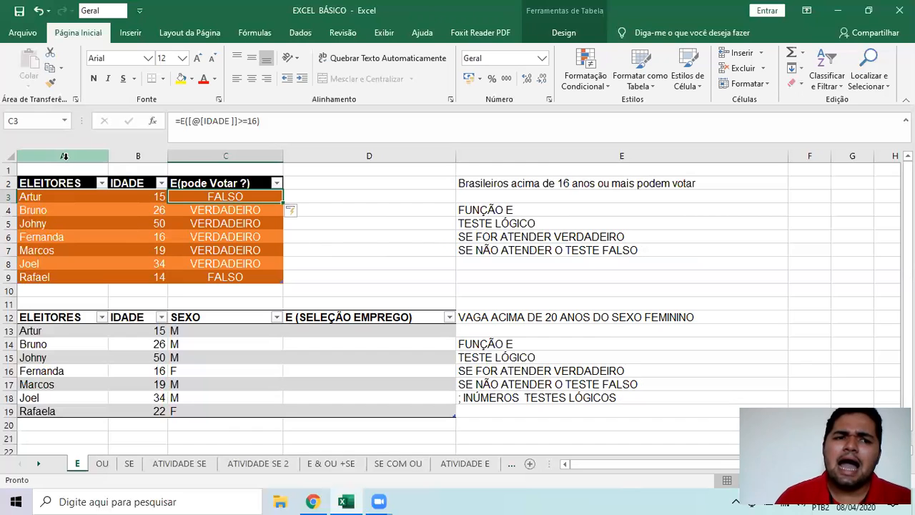
- Try font sizes 14 and 10 on the entire worksheet and settle on 14
left_click(8, 154)
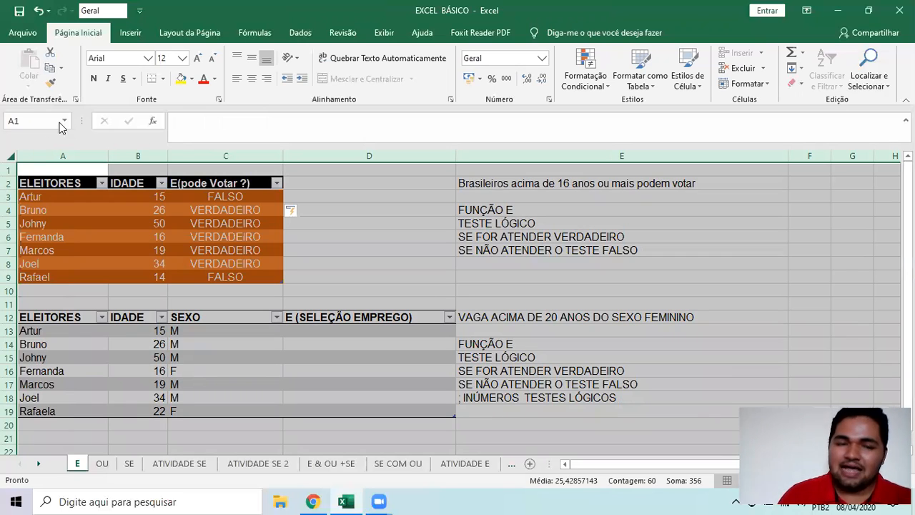
left_click(182, 58)
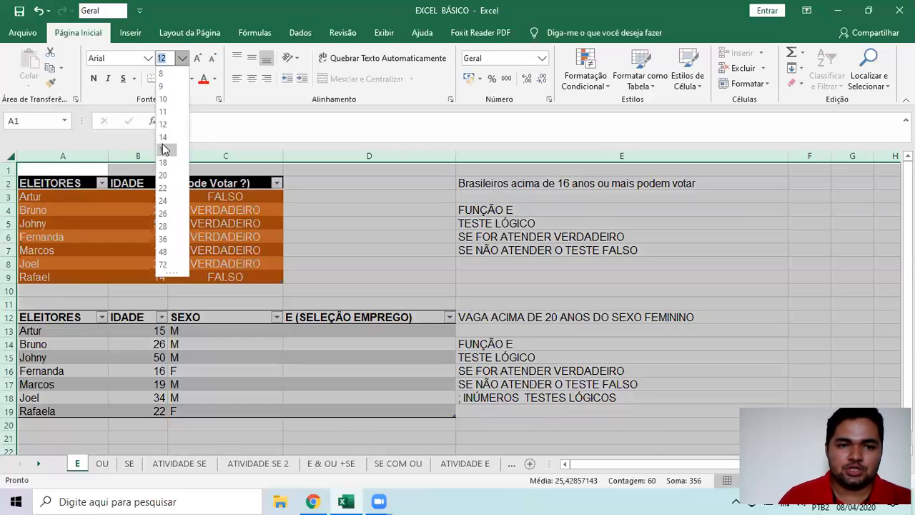
left_click(163, 139)
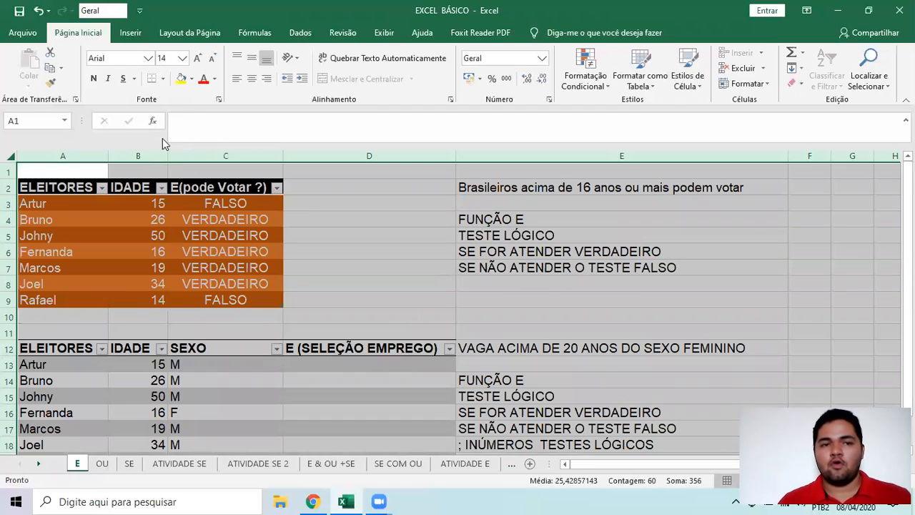
left_click(183, 58)
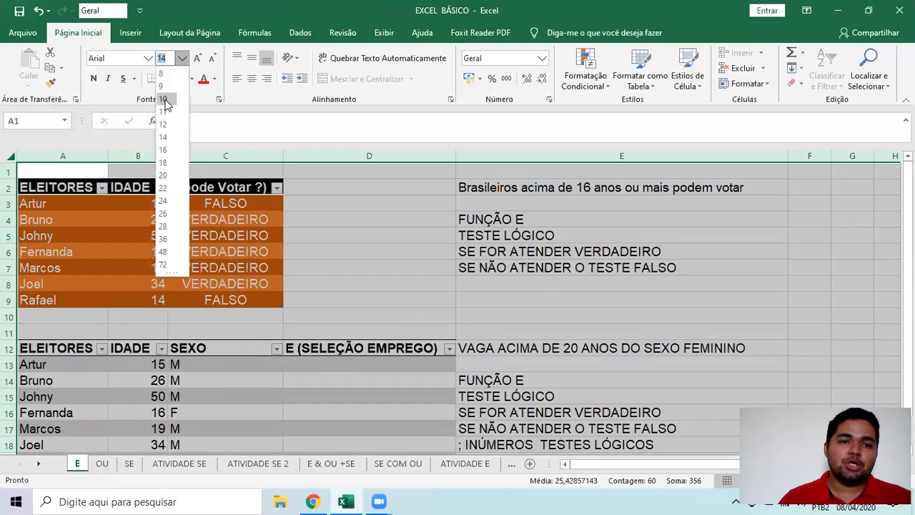
left_click(165, 103)
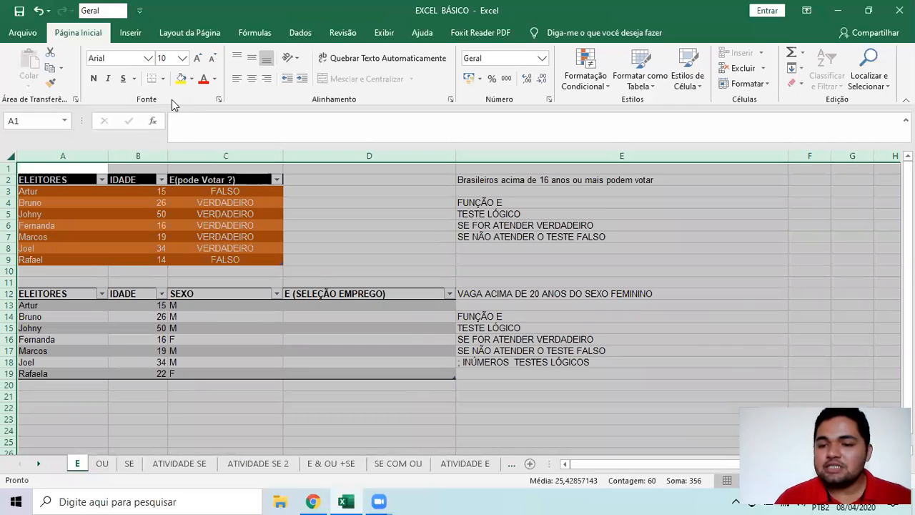
left_click(184, 59)
left_click(178, 138)
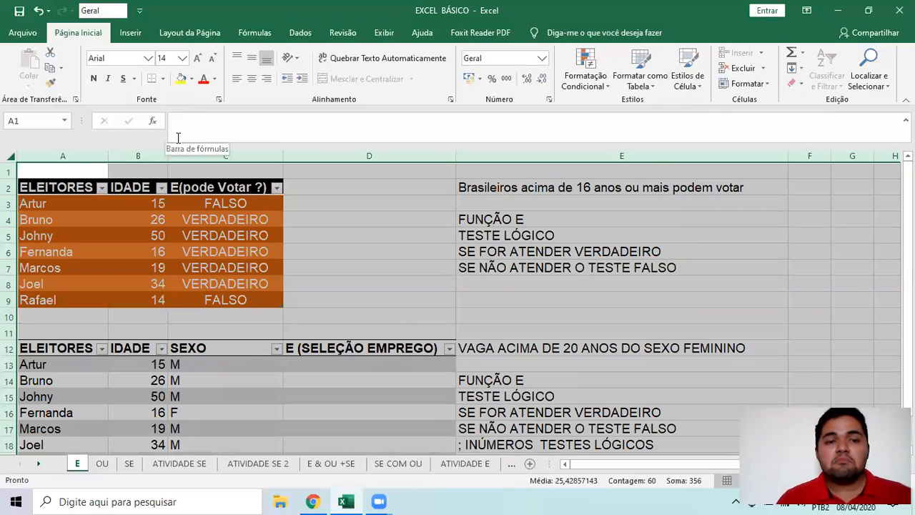
- Try the Arial Black font on the entire worksheet and restore it to Arial
left_click(148, 58)
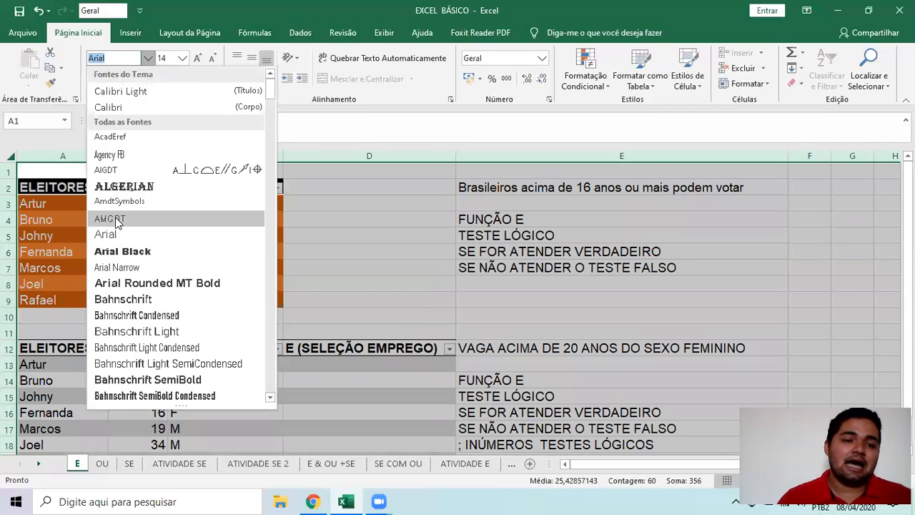
left_click(122, 251)
scroll(137, 224, "down", 1)
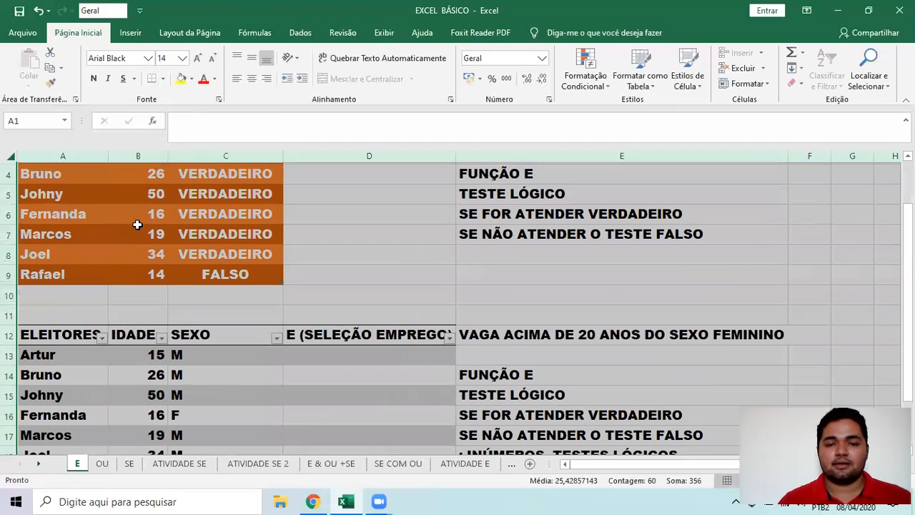
scroll(137, 225, "down", 1)
scroll(137, 223, "up", 2)
left_click(148, 59)
left_click(125, 240)
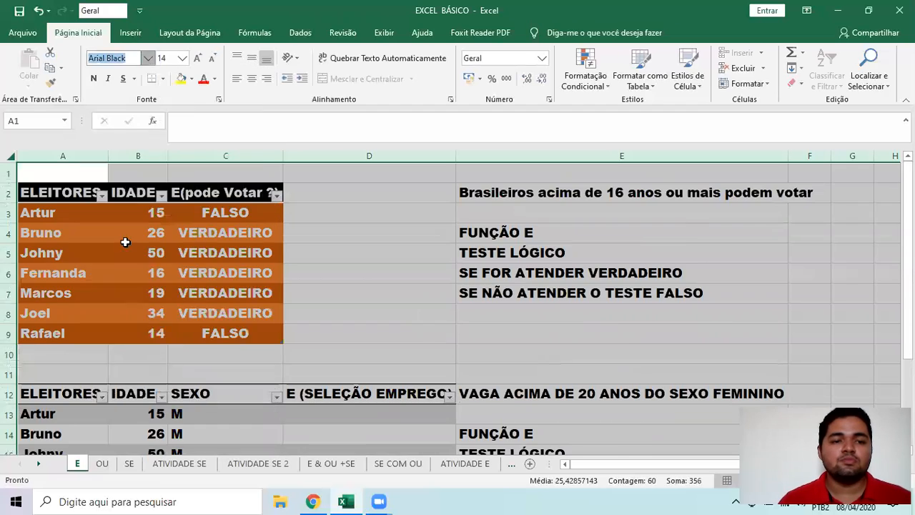
left_click(366, 207)
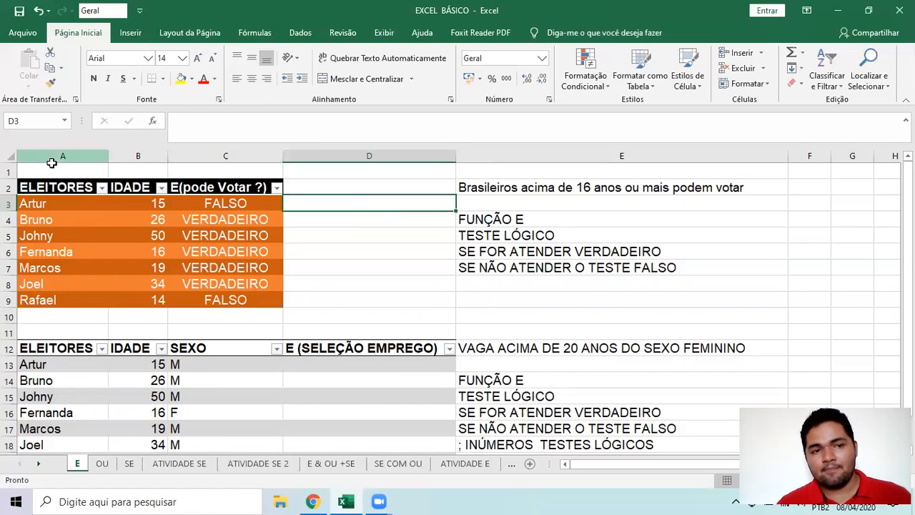
left_click(5, 155)
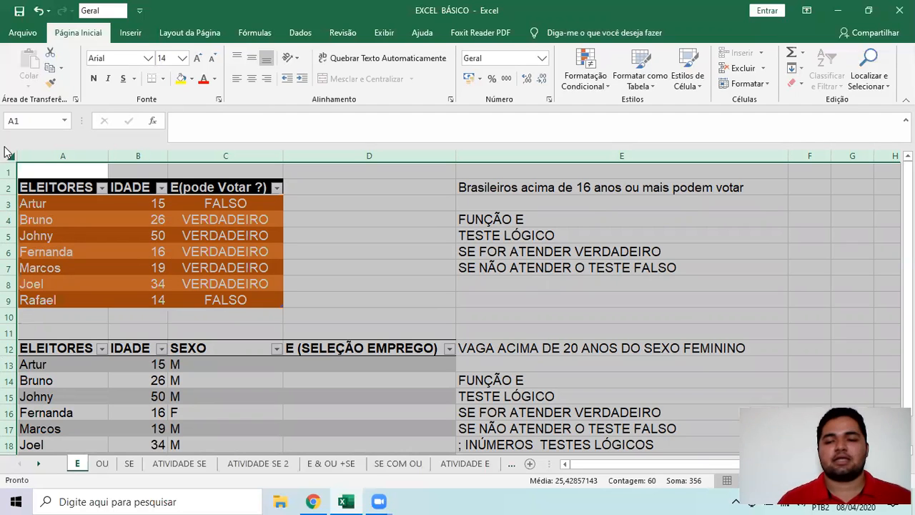
left_click(317, 204)
- Begin an E formula in cell D13 with the first logical test [@[IDADE ]]>=20
scroll(316, 229, "down", 1)
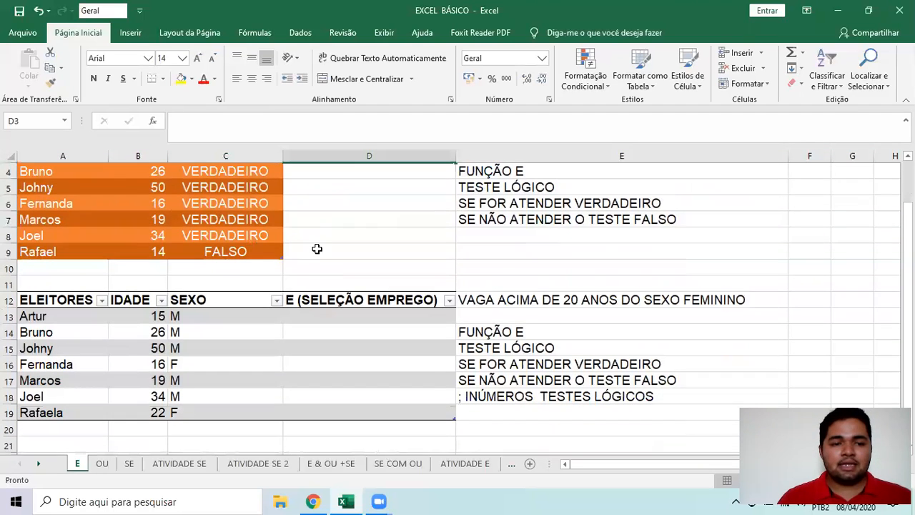
scroll(316, 248, "down", 1)
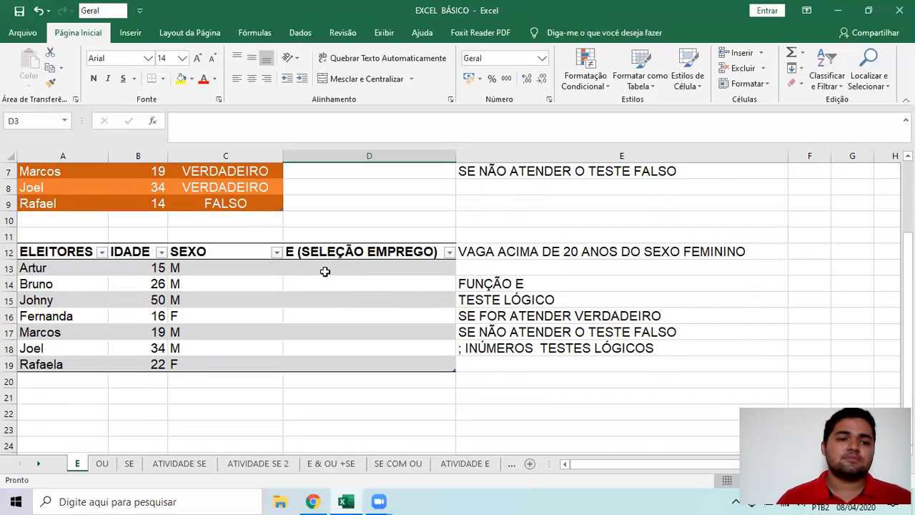
left_click(355, 266)
type("=")
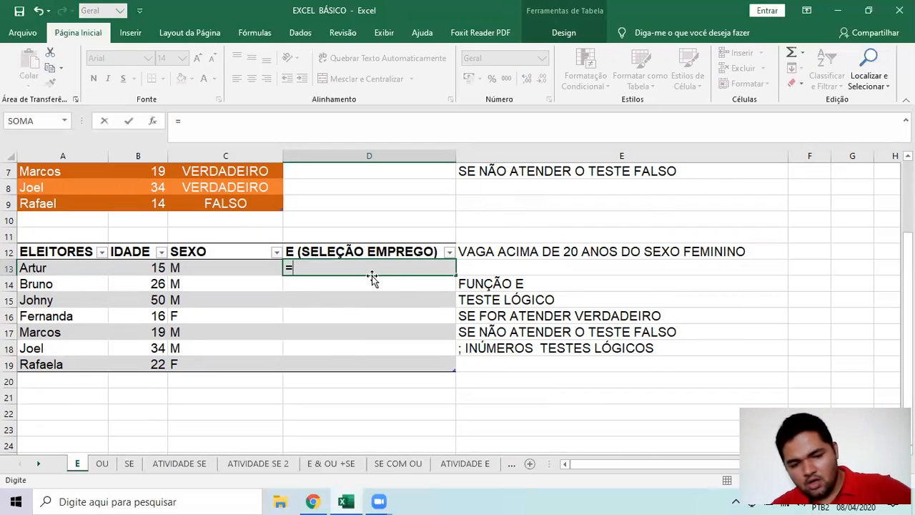
type("E")
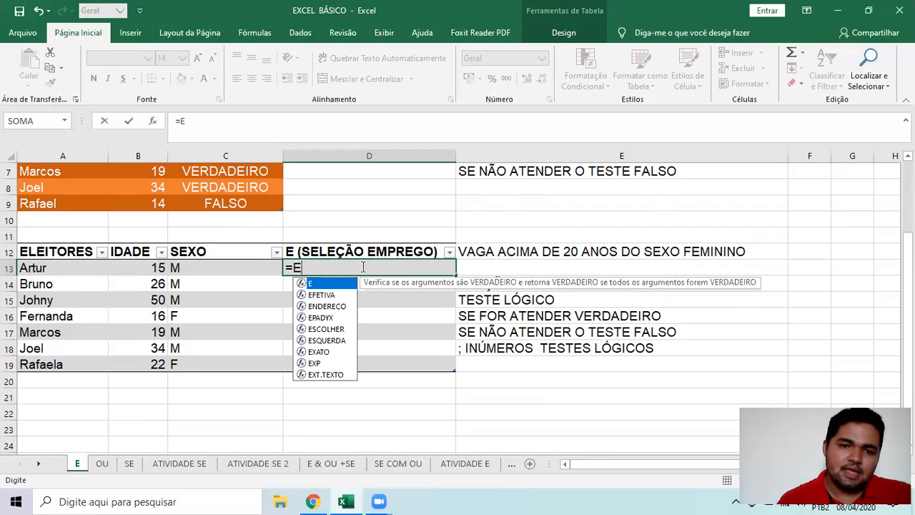
double_click(321, 286)
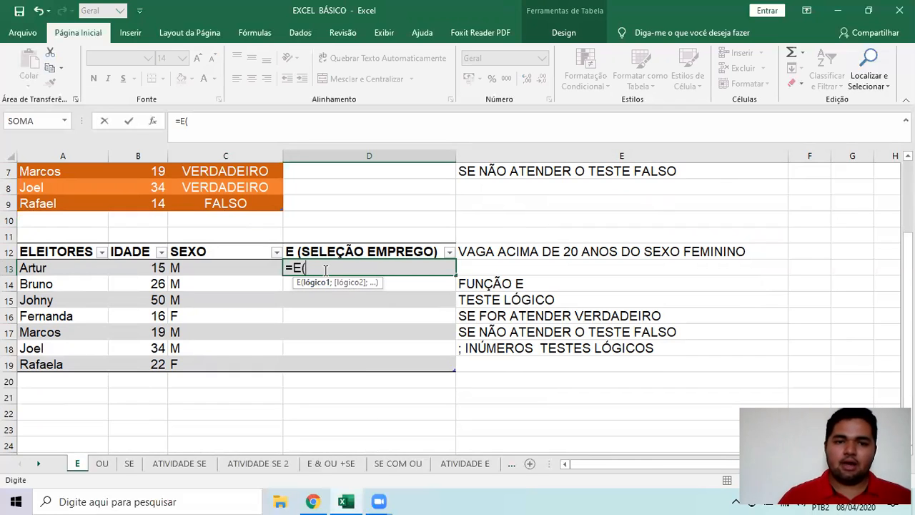
left_click(164, 273)
type(">")
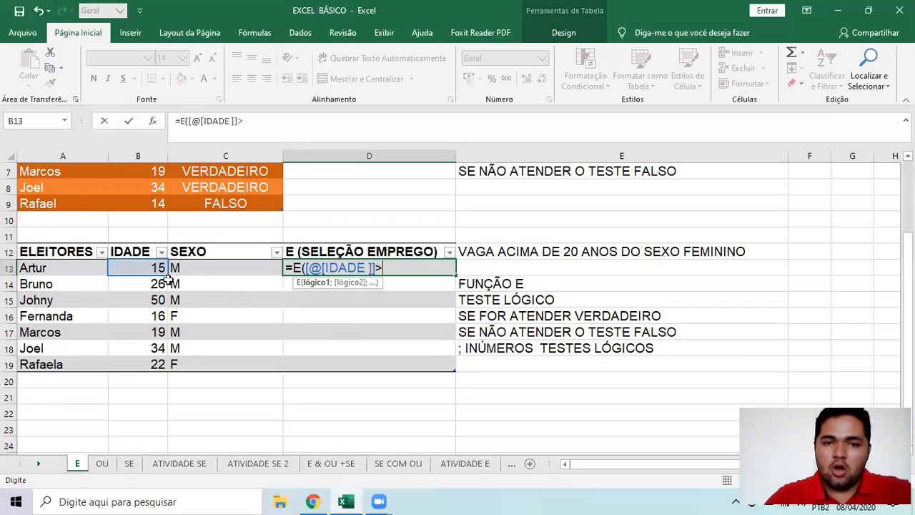
type("=20")
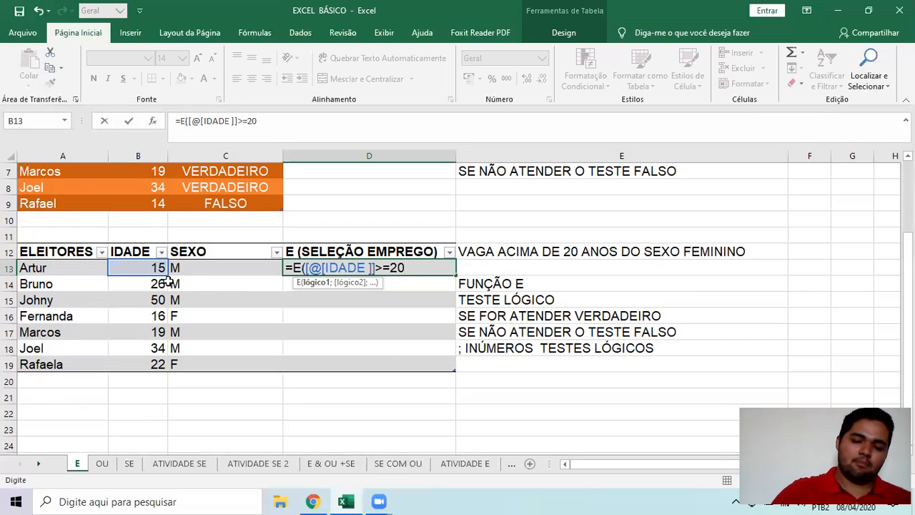
type(";")
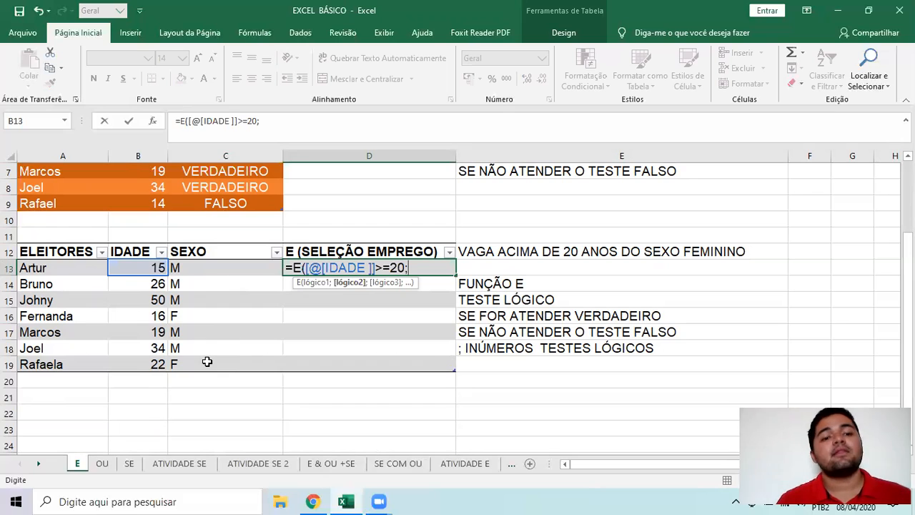
left_click(217, 267)
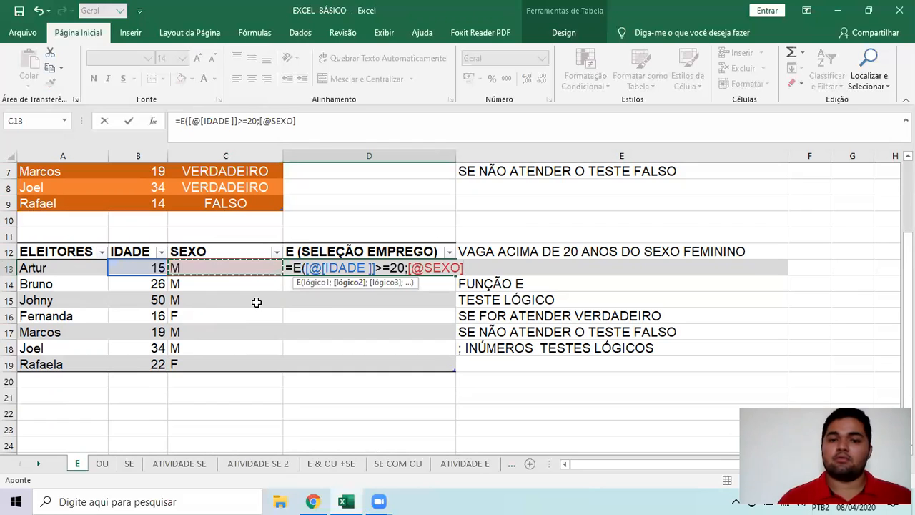
type("=")
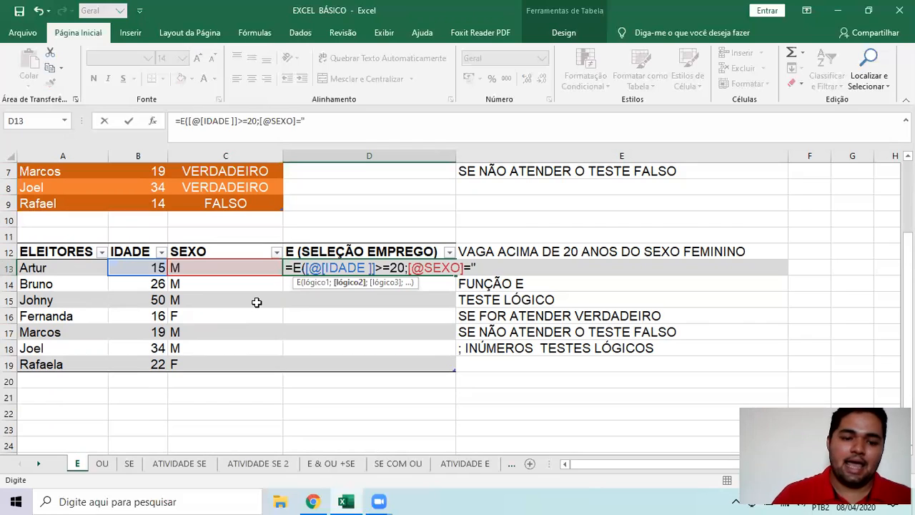
type("F")
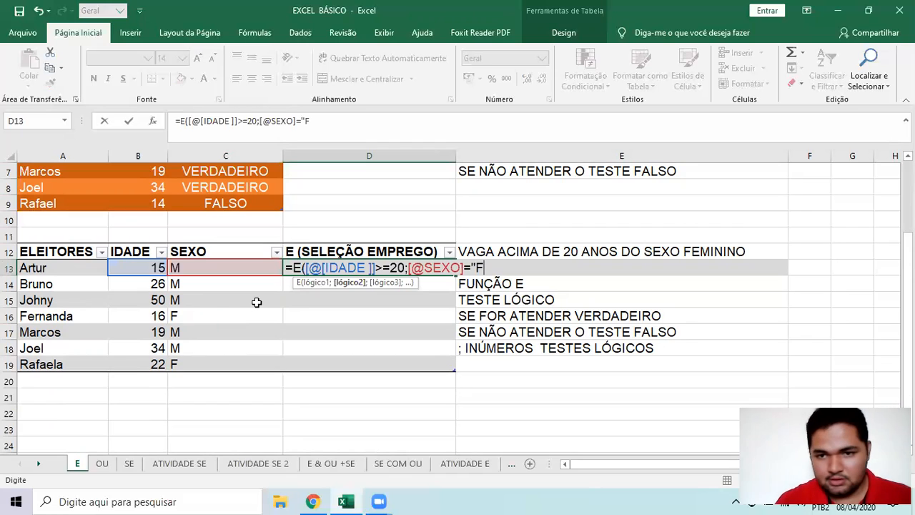
type("\"")
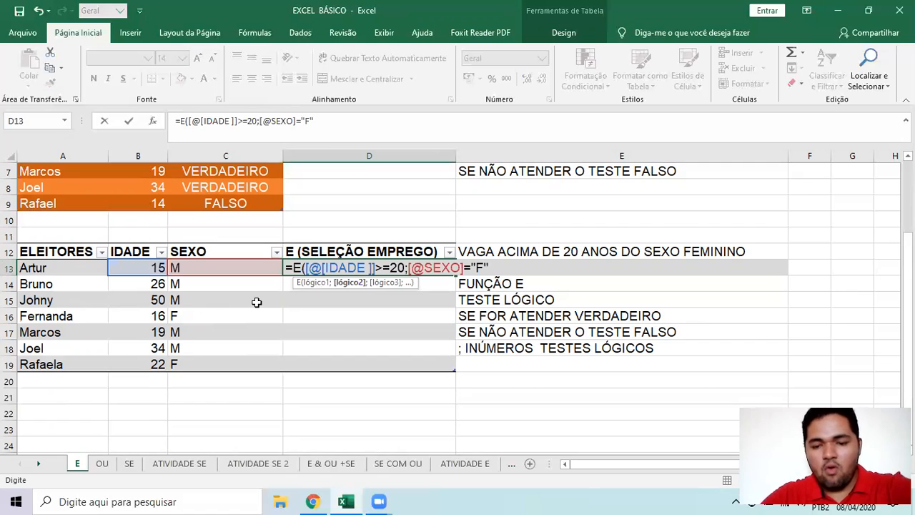
type(")")
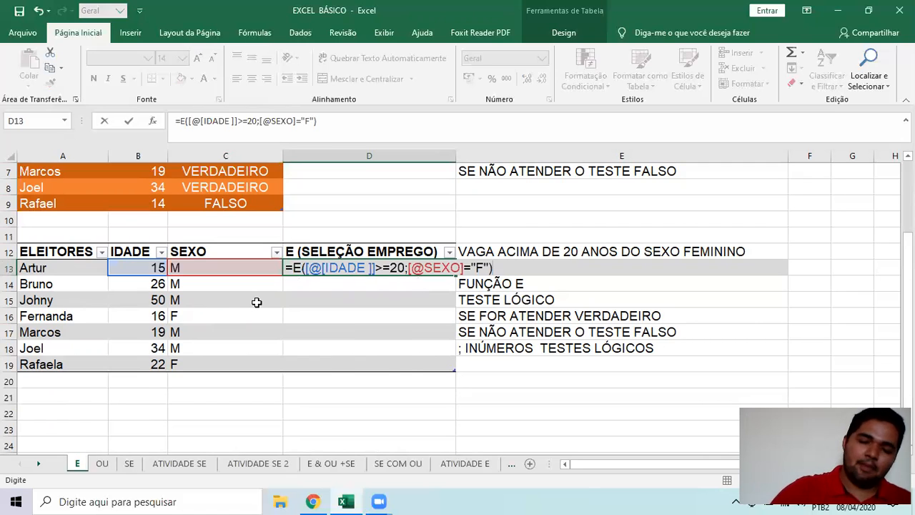
key("Return")
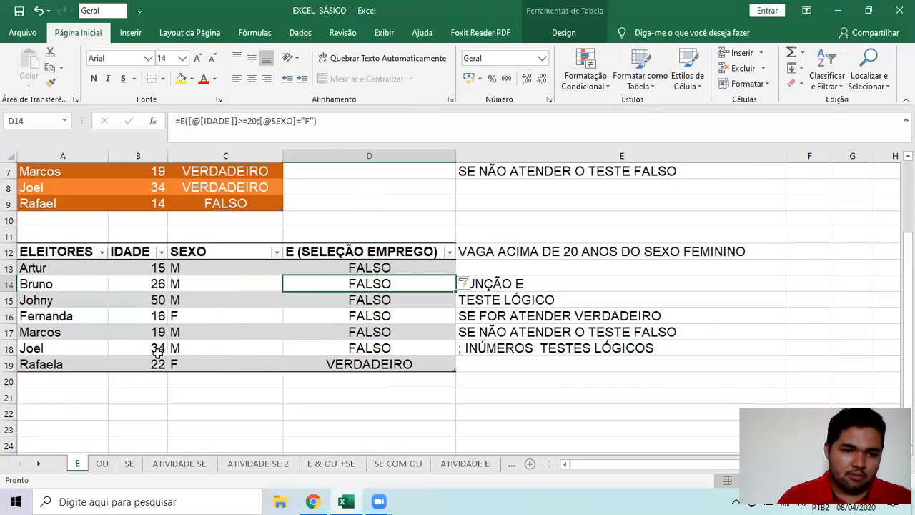
- Change the age in cell B16 of the lower table to 21
left_click(157, 315)
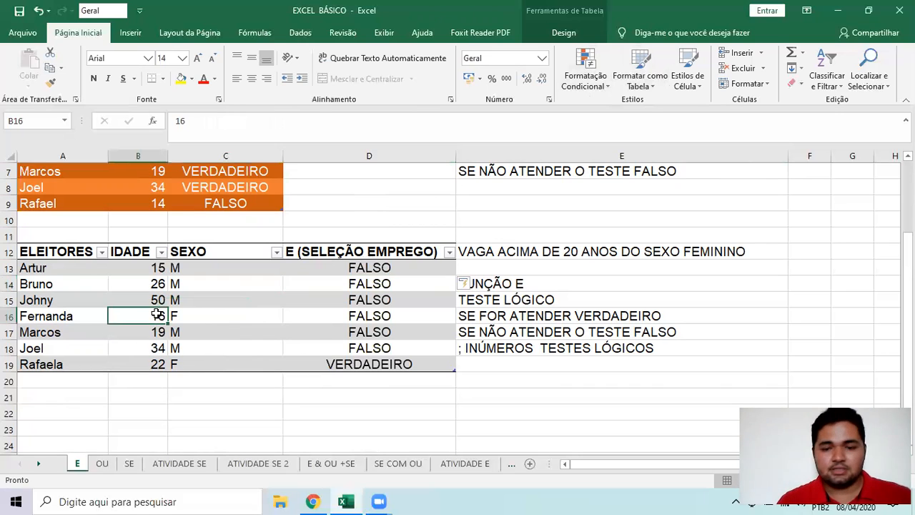
type("21")
key("Return")
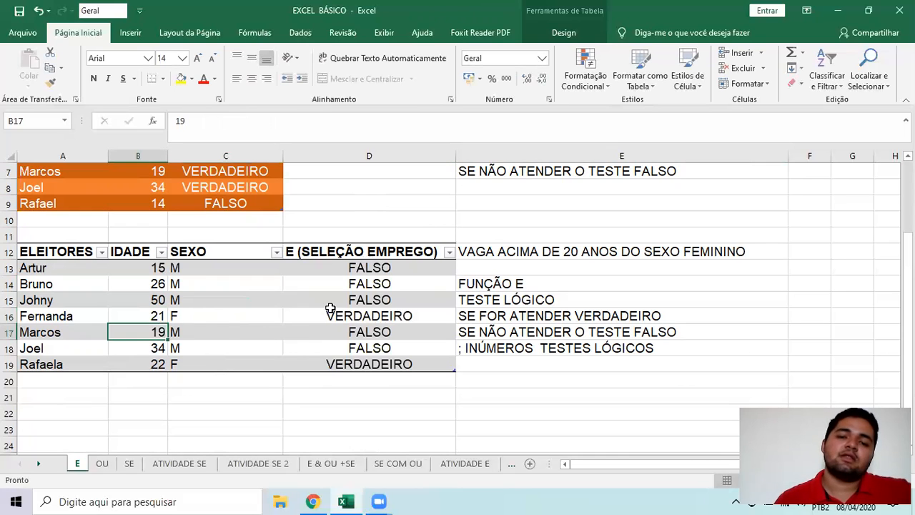
- Review the E formula in cell D15 without changing it, and return to cell D13
left_click(353, 296)
left_click(329, 123)
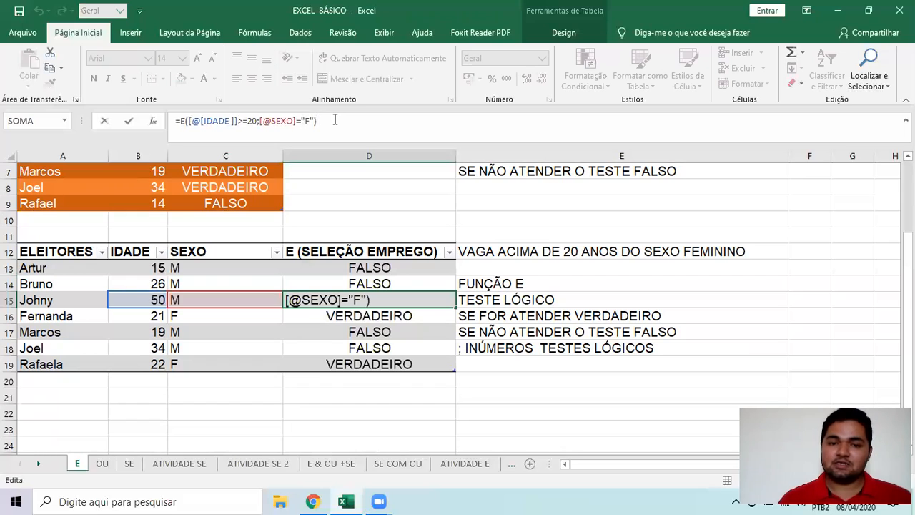
left_click(401, 264)
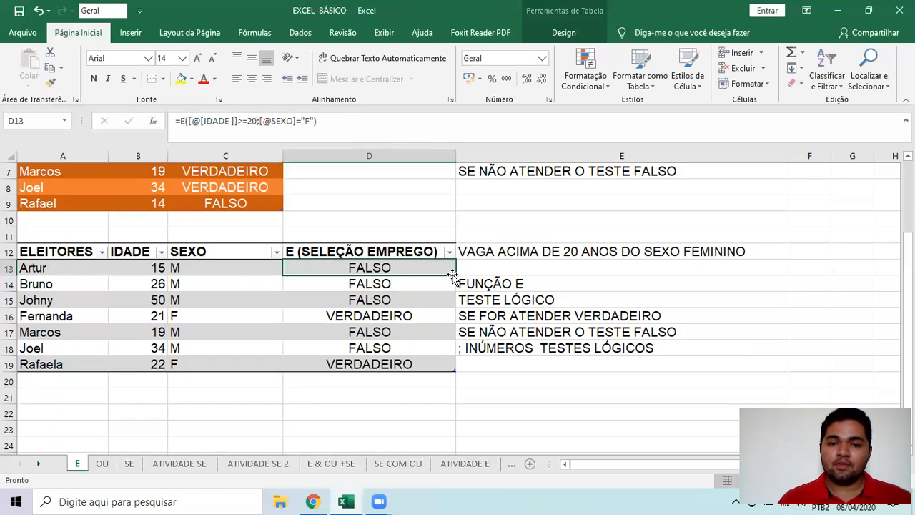
- Fill the E formula from cell D13 down through D19 in the E (SELEÇÃO EMPREGO) column
double_click(451, 275)
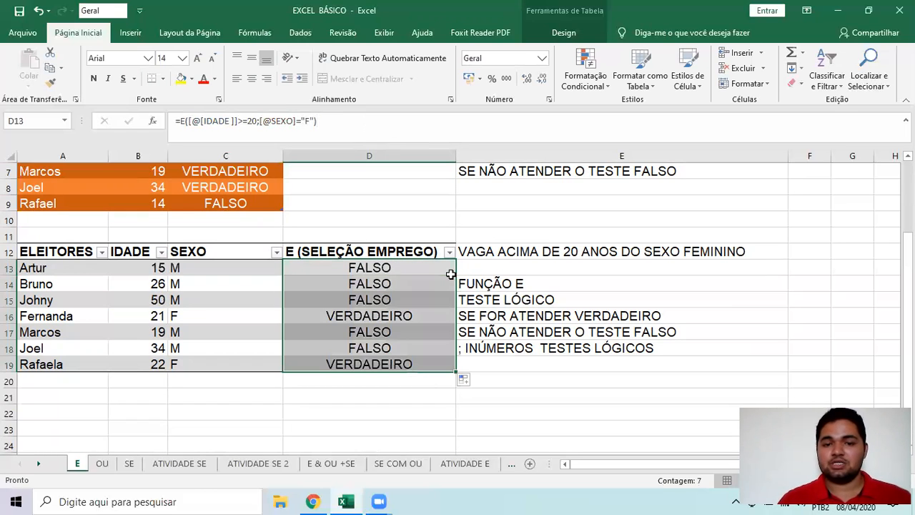
left_click(405, 336)
left_click(394, 273)
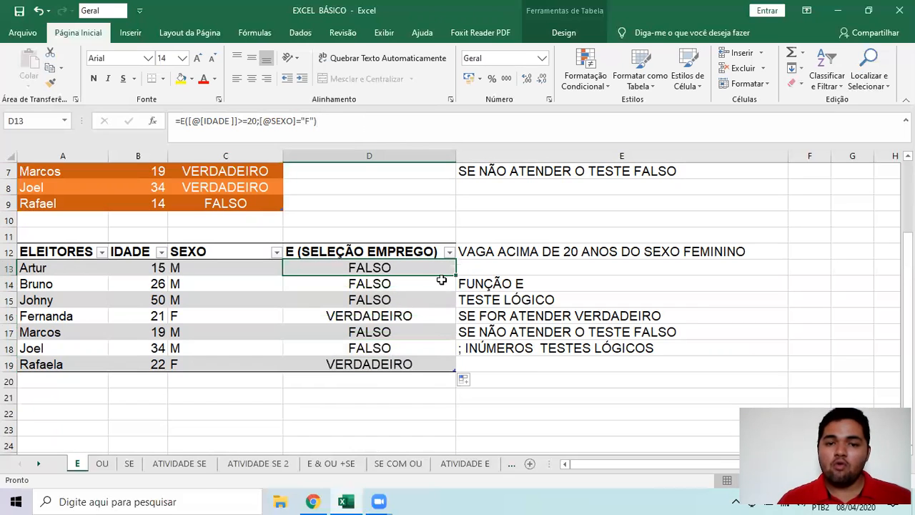
left_click_drag(453, 276, 447, 374)
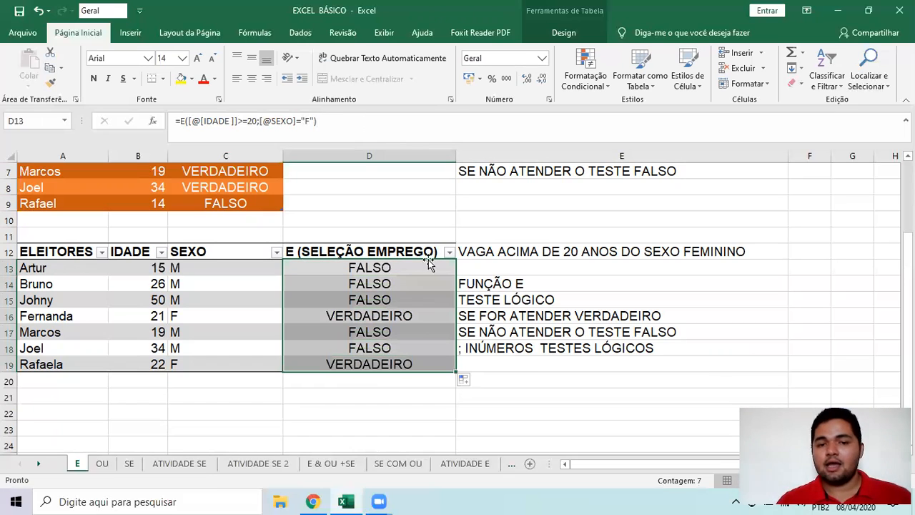
left_click(379, 330)
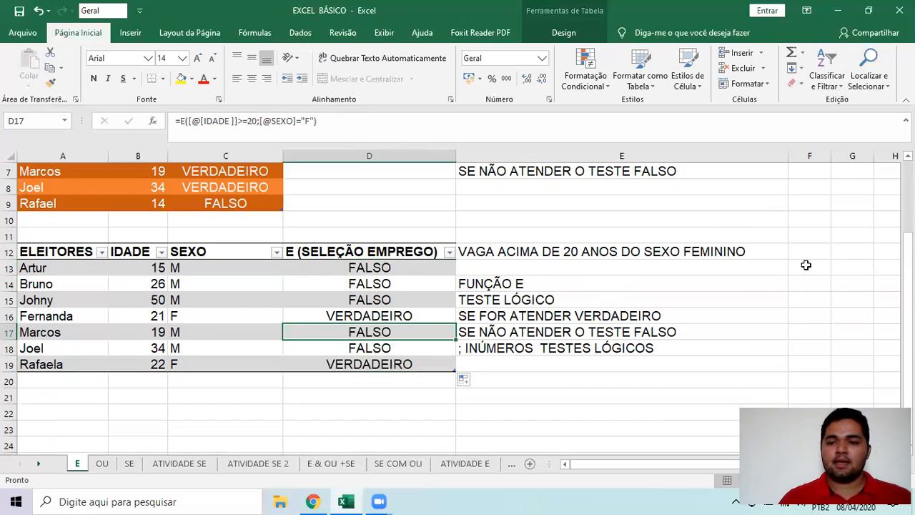
scroll(804, 258, "up", 2)
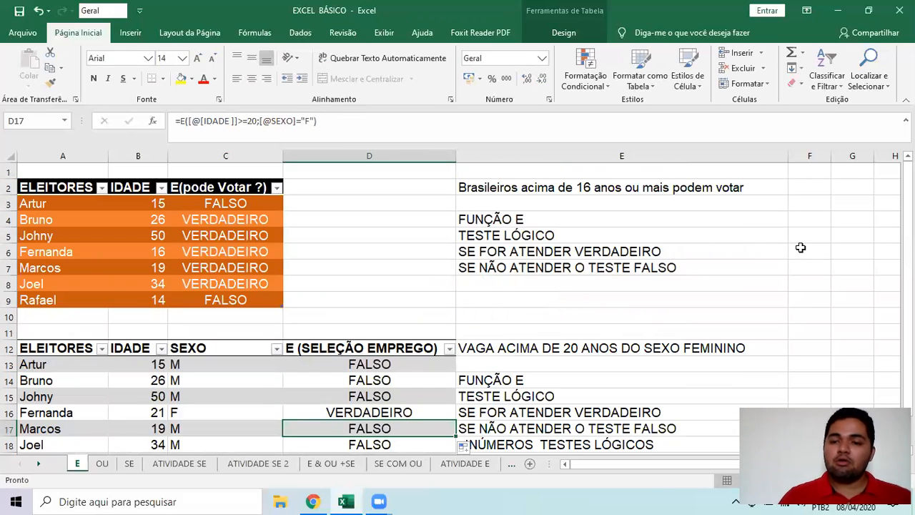